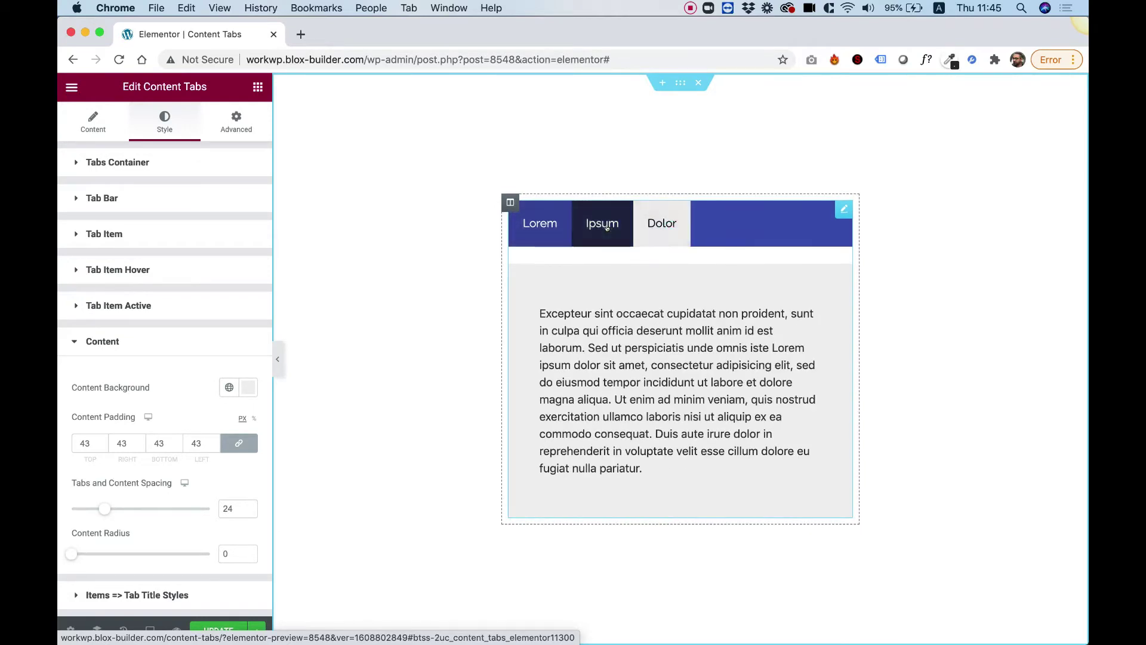
# Preview the finished example by switching between its Ipsum, Lorem and Dolor tabs.
pyautogui.click(606, 228)
pyautogui.click(540, 225)
pyautogui.click(603, 233)
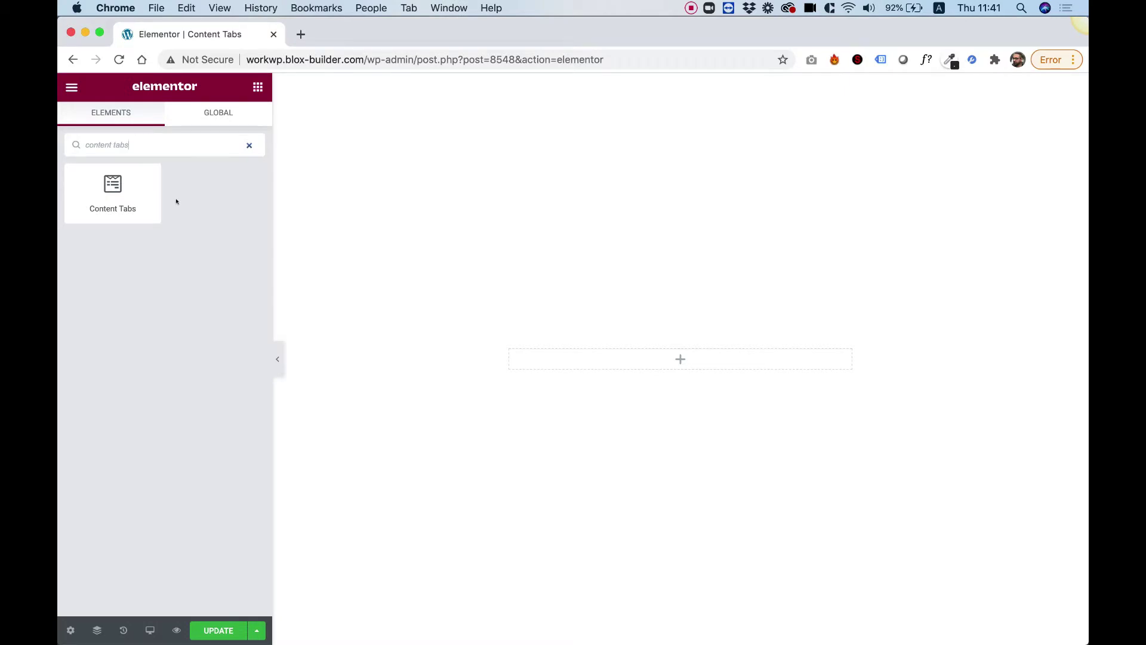
# Drop the Content Tabs widget onto the empty page and view its Ipsum tab.
pyautogui.moveTo(463, 233); pyautogui.dragTo(722, 363)
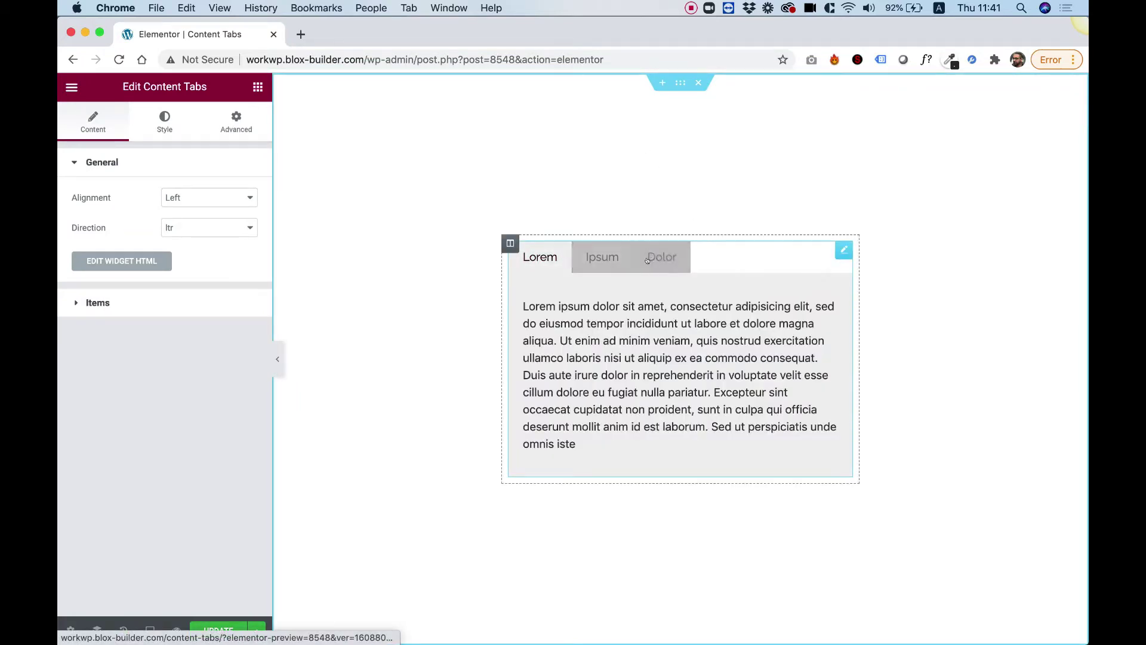
pyautogui.click(592, 258)
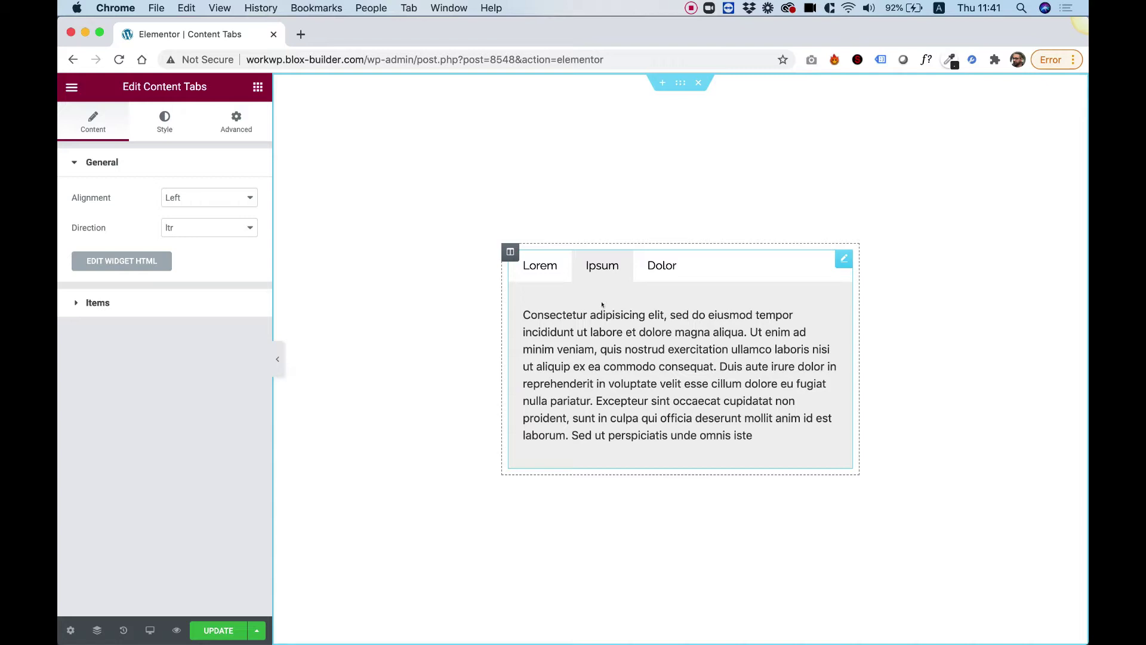
# Try Center alignment for the tab content, then set it back to Left.
pyautogui.click(175, 196)
pyautogui.click(177, 208)
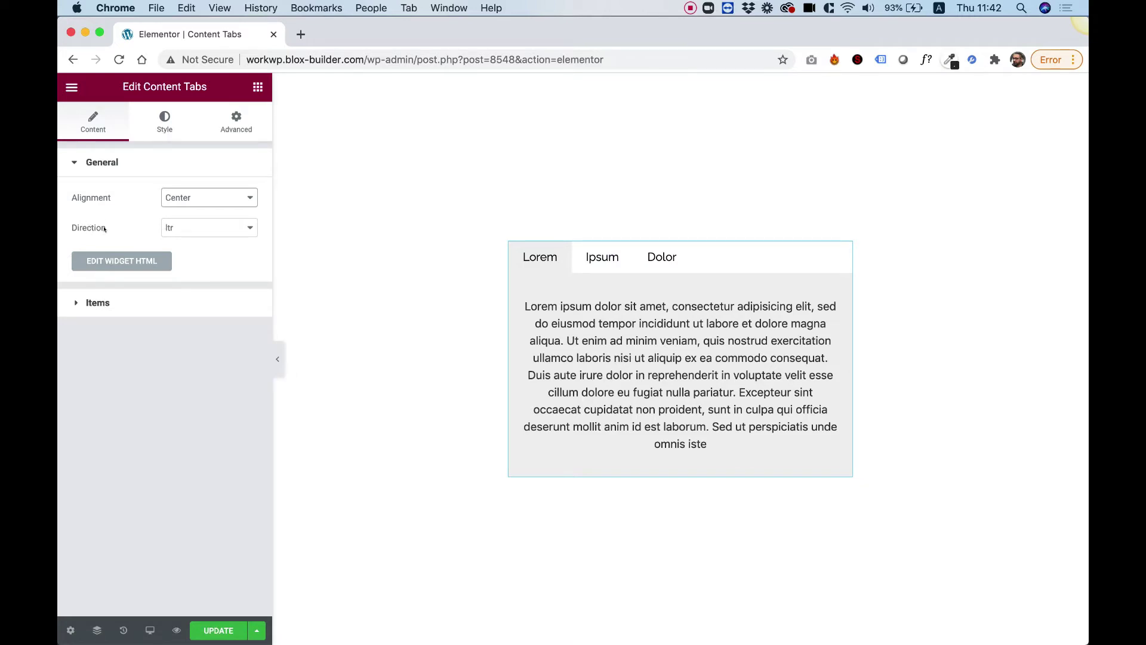
pyautogui.click(173, 197)
pyautogui.click(197, 184)
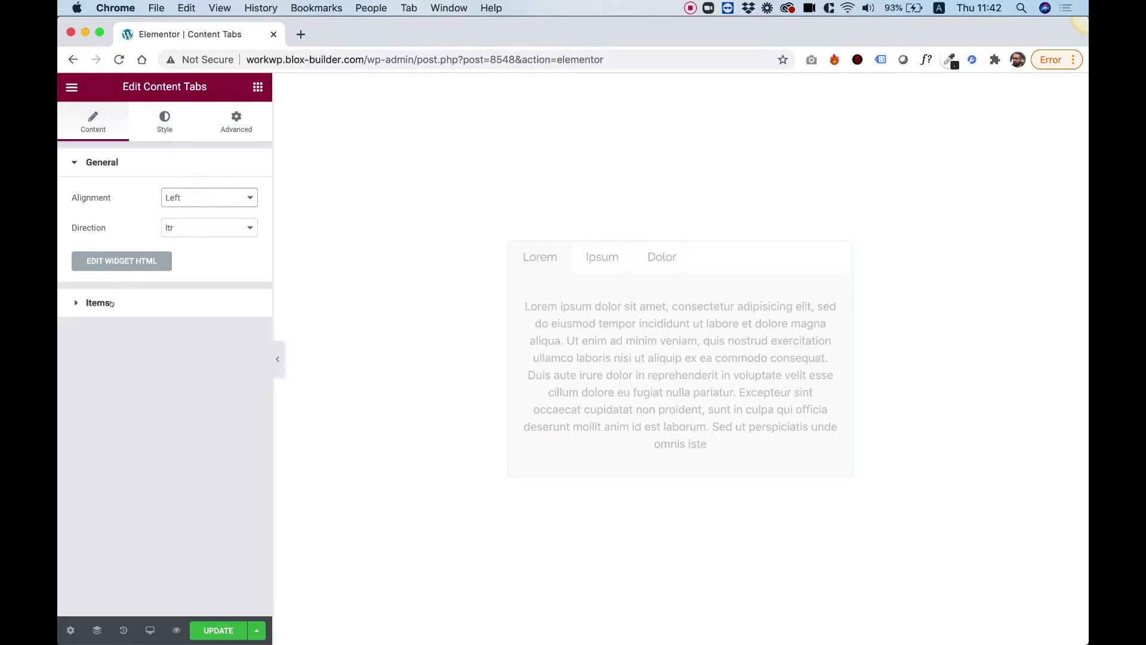
# Expand the tab Items list and the Lorem item's title and content fields.
pyautogui.click(111, 304)
pyautogui.click(124, 262)
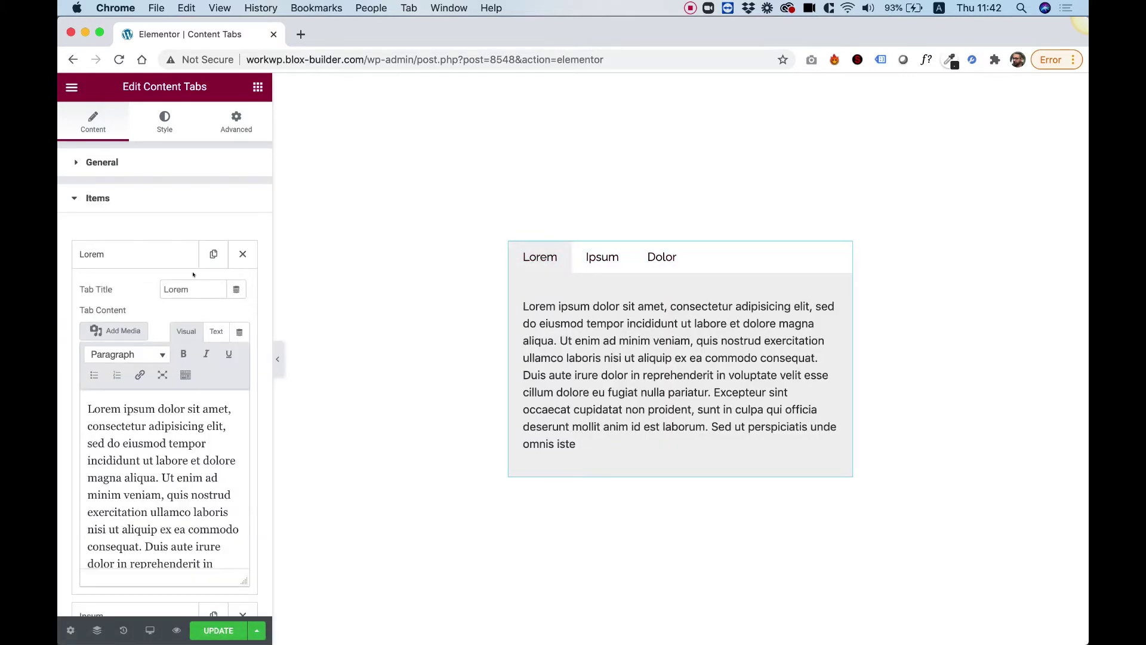
pyautogui.scroll(-1, 132, 278)
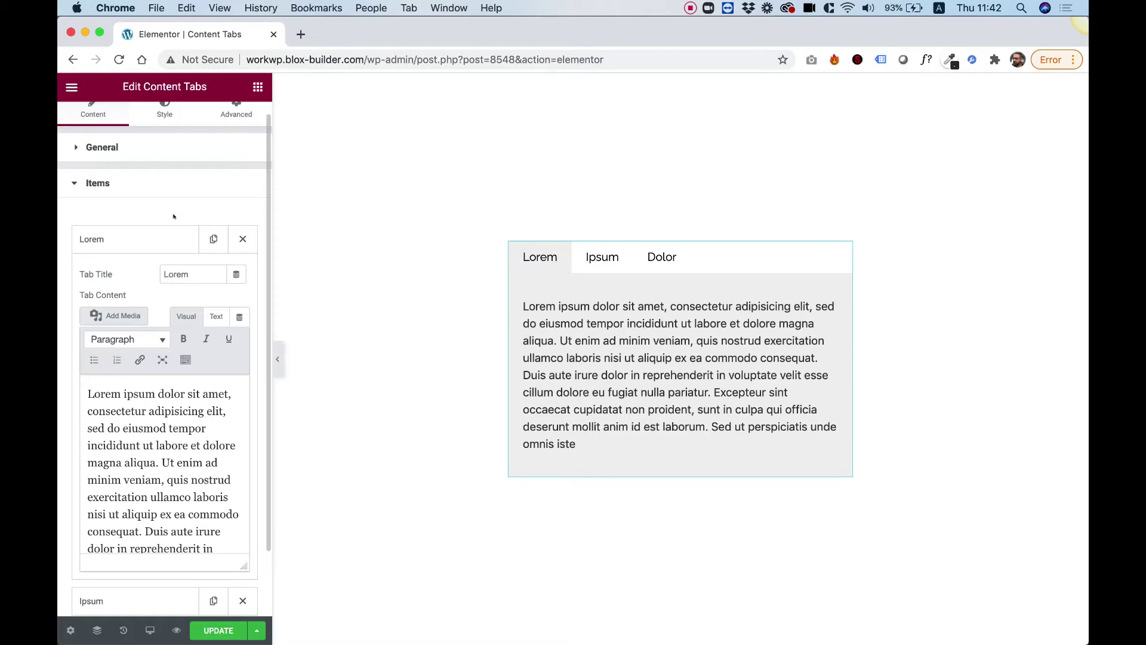
pyautogui.scroll(1, 172, 206)
# In Style, try a Tabs Container Radius of 32, then return it to 0.
pyautogui.click(160, 127)
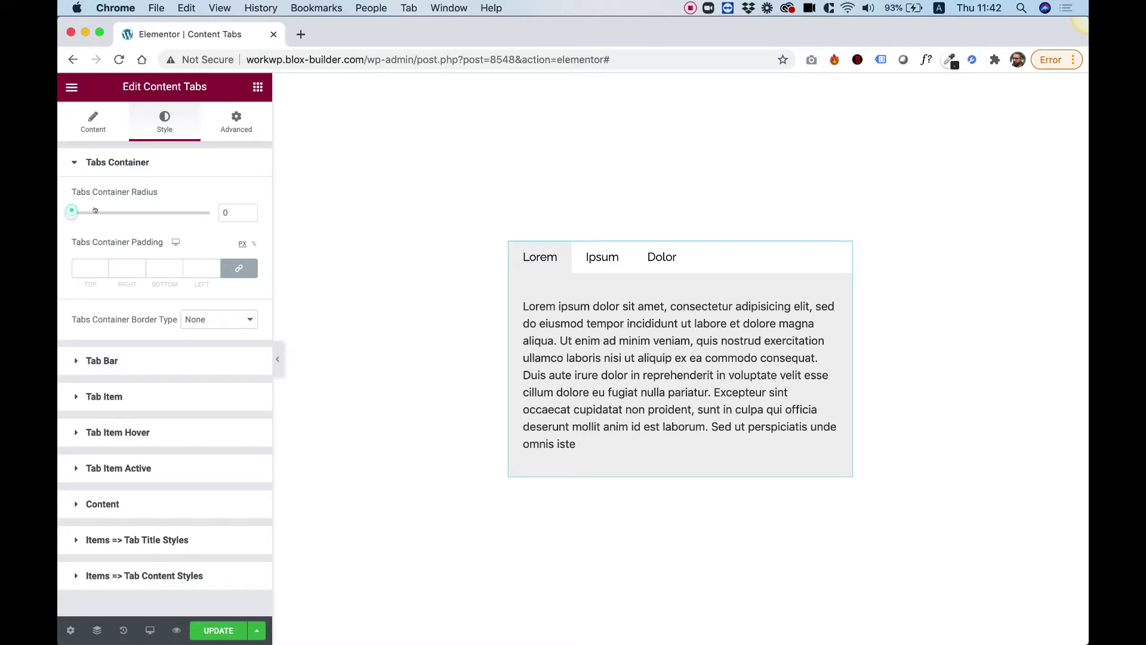
pyautogui.moveTo(95, 211); pyautogui.dragTo(112, 214)
pyautogui.moveTo(111, 211); pyautogui.dragTo(71, 213)
pyautogui.click(105, 360)
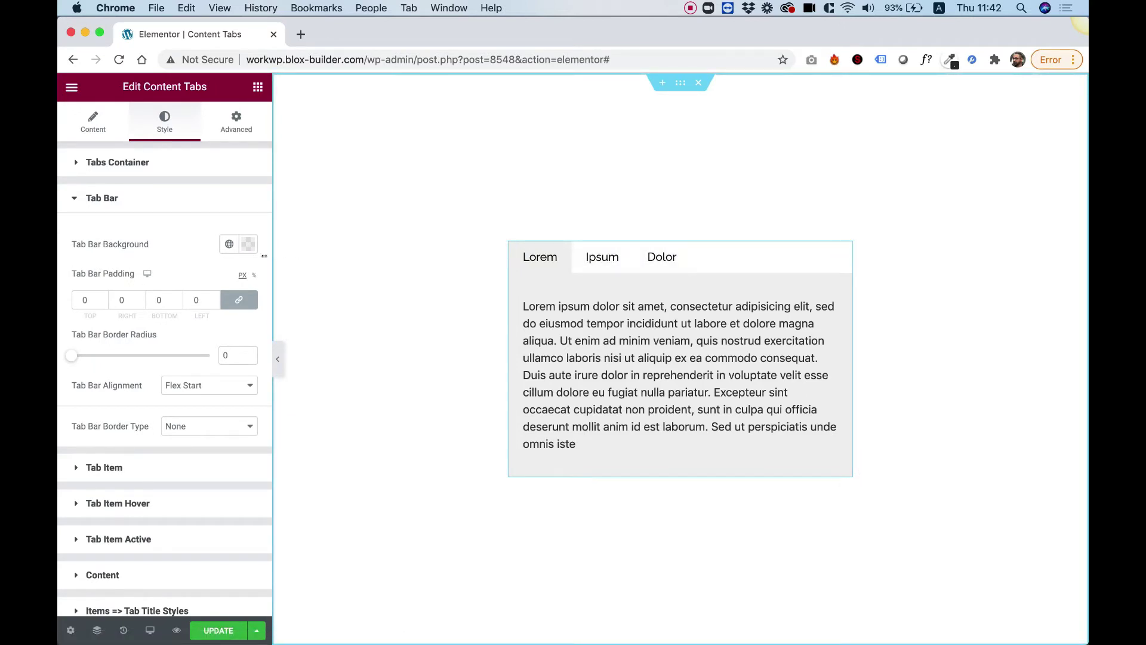
# Set the Tab Bar background to the global Saved Color #4 blue.
pyautogui.click(242, 247)
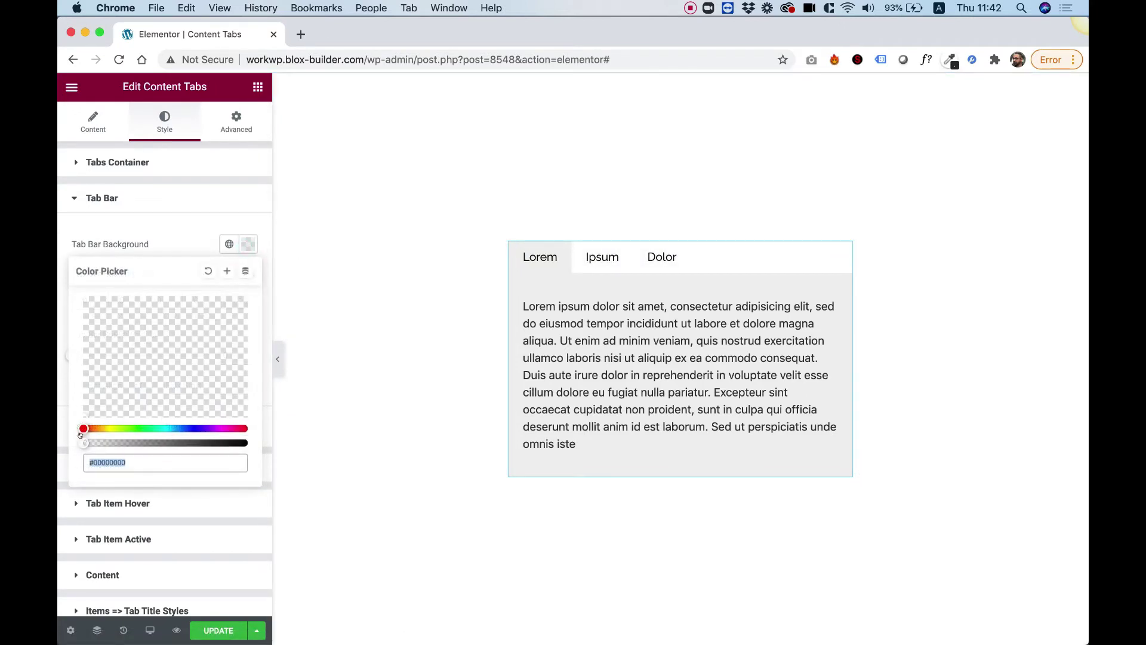
pyautogui.moveTo(83, 443); pyautogui.dragTo(248, 442)
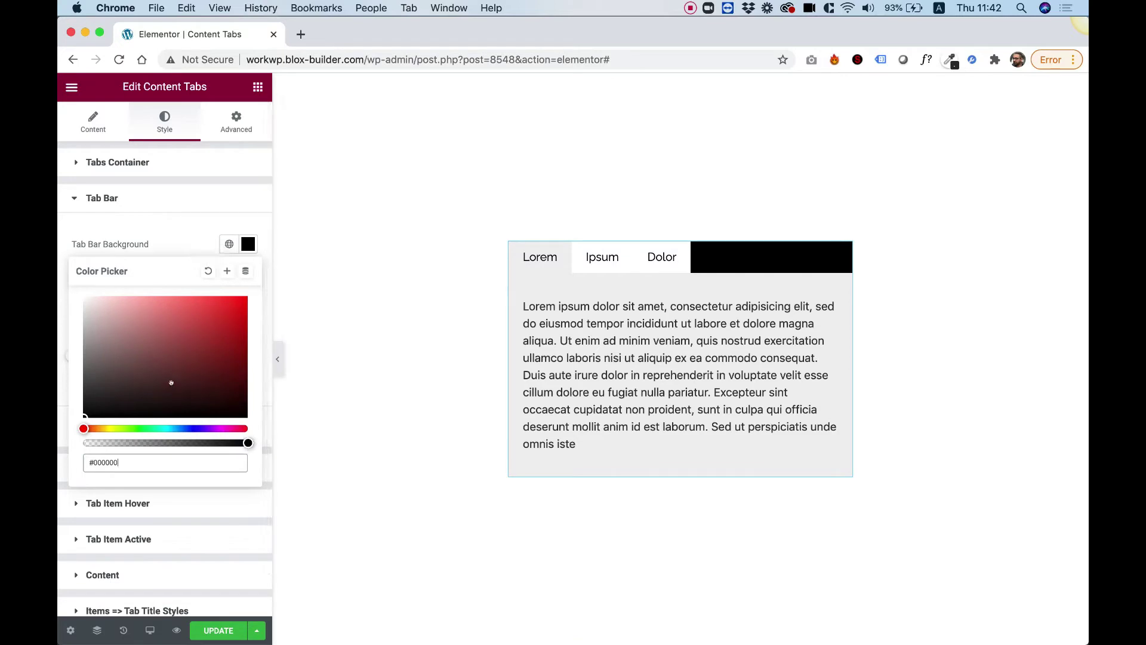
pyautogui.moveTo(171, 382); pyautogui.dragTo(67, 391)
pyautogui.click(229, 244)
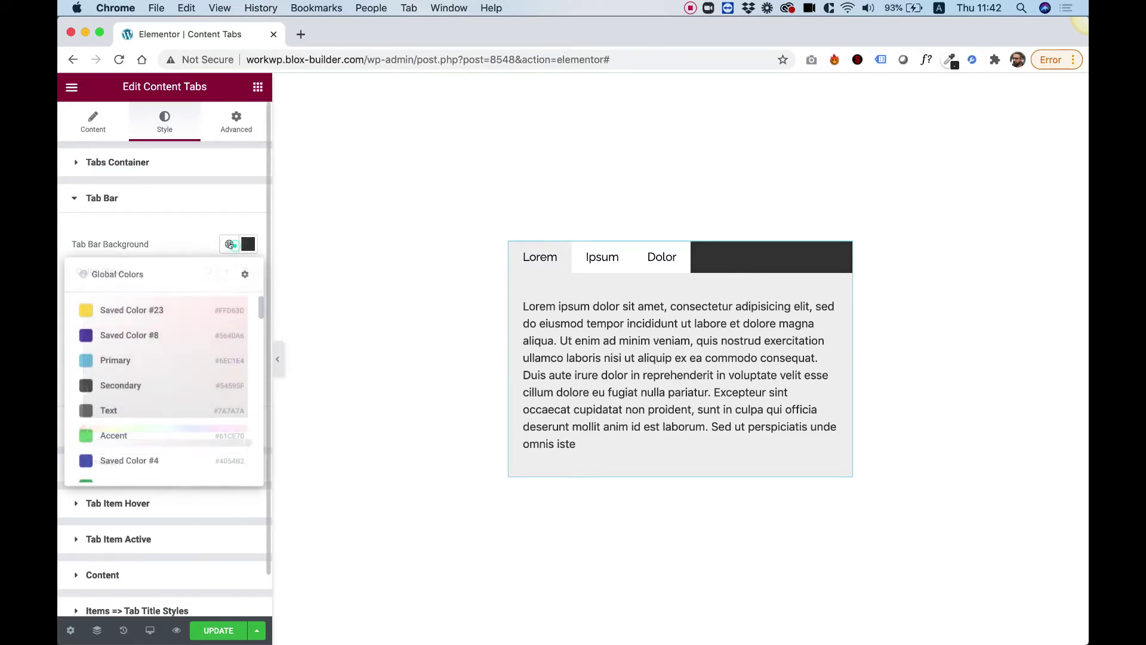
pyautogui.click(139, 457)
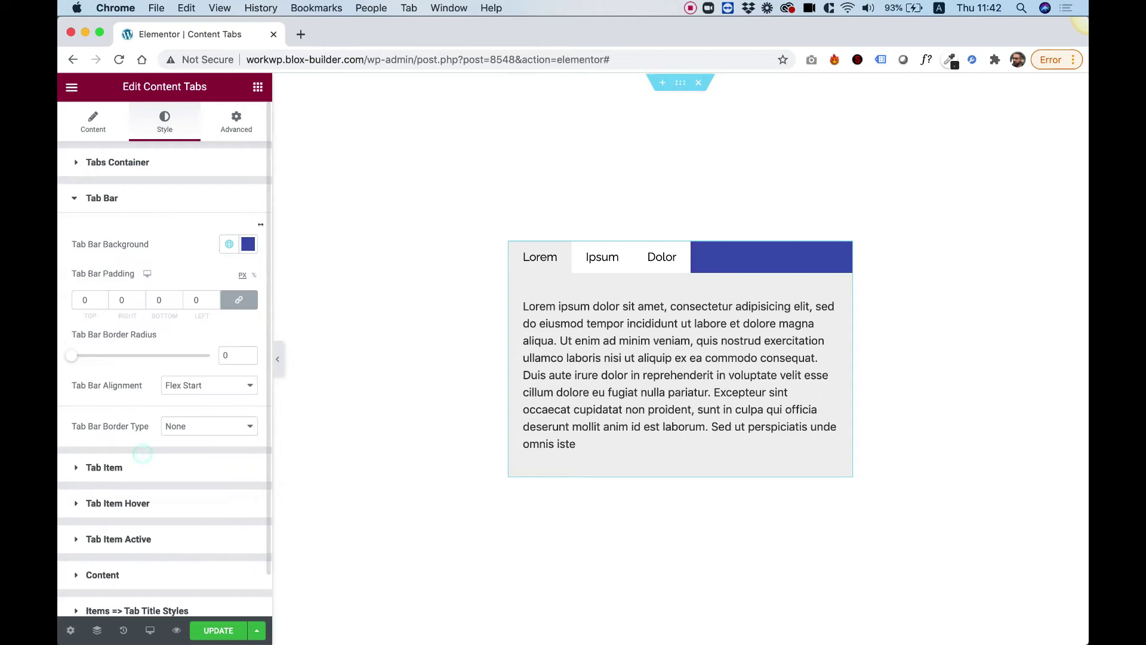
# Try a Tab Bar border radius of 100, then reset it to 0.
pyautogui.click(165, 201)
pyautogui.click(164, 201)
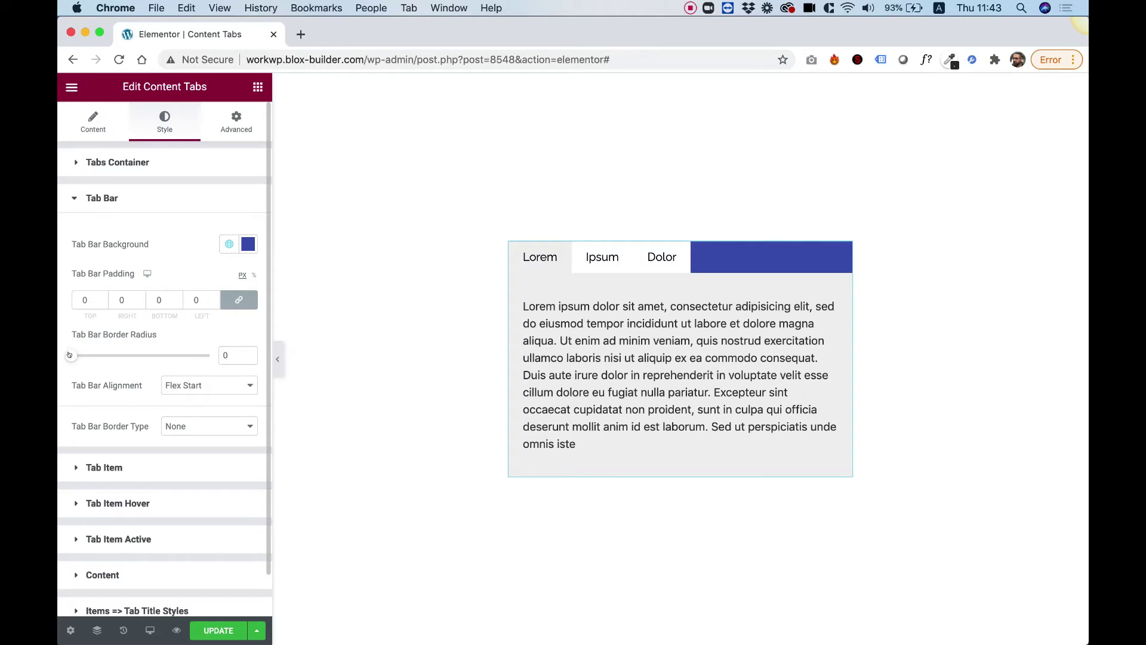
pyautogui.moveTo(69, 355); pyautogui.dragTo(209, 355)
pyautogui.moveTo(206, 355); pyautogui.dragTo(71, 355)
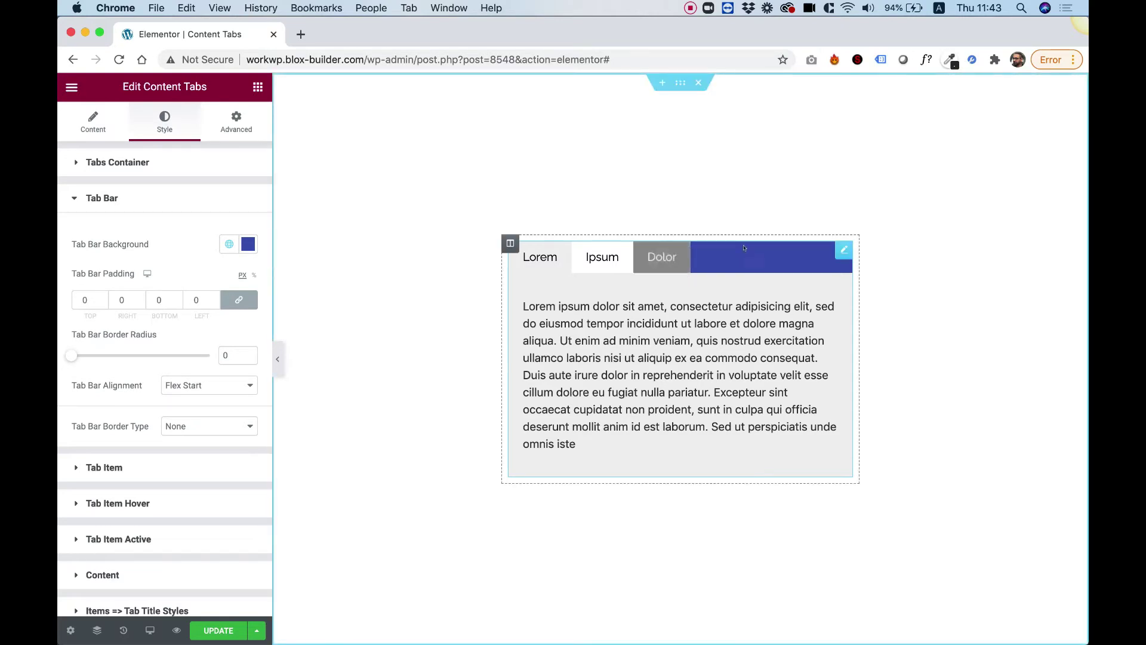
# Test Center tab bar alignment across the tabs, then restore Flex Start alignment.
pyautogui.click(197, 392)
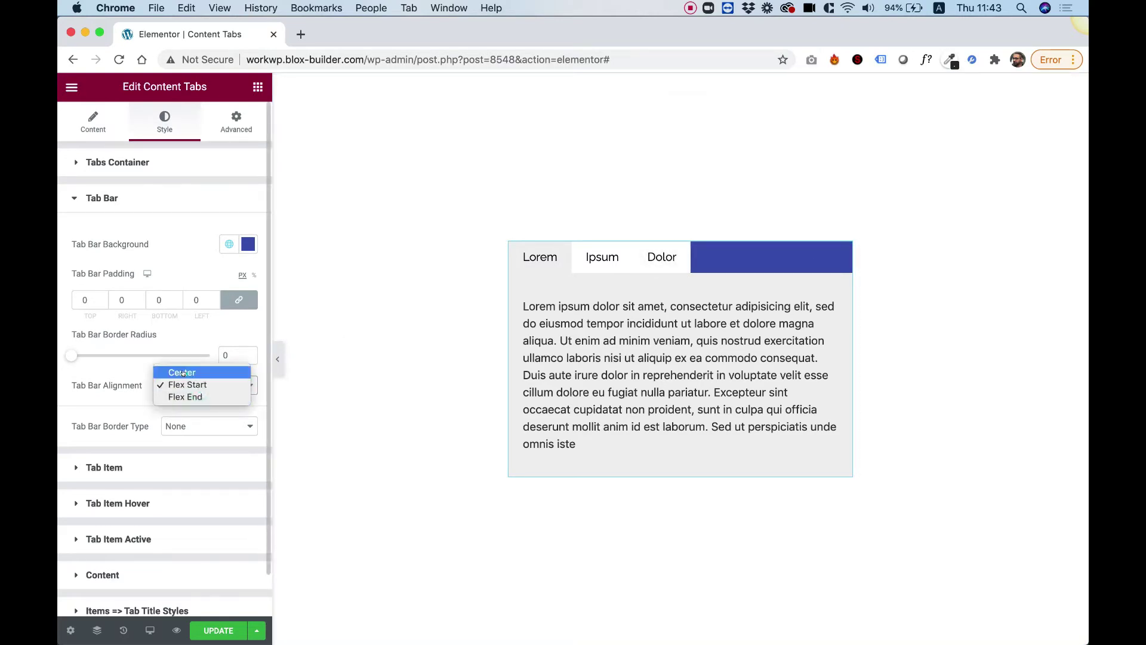
pyautogui.click(182, 373)
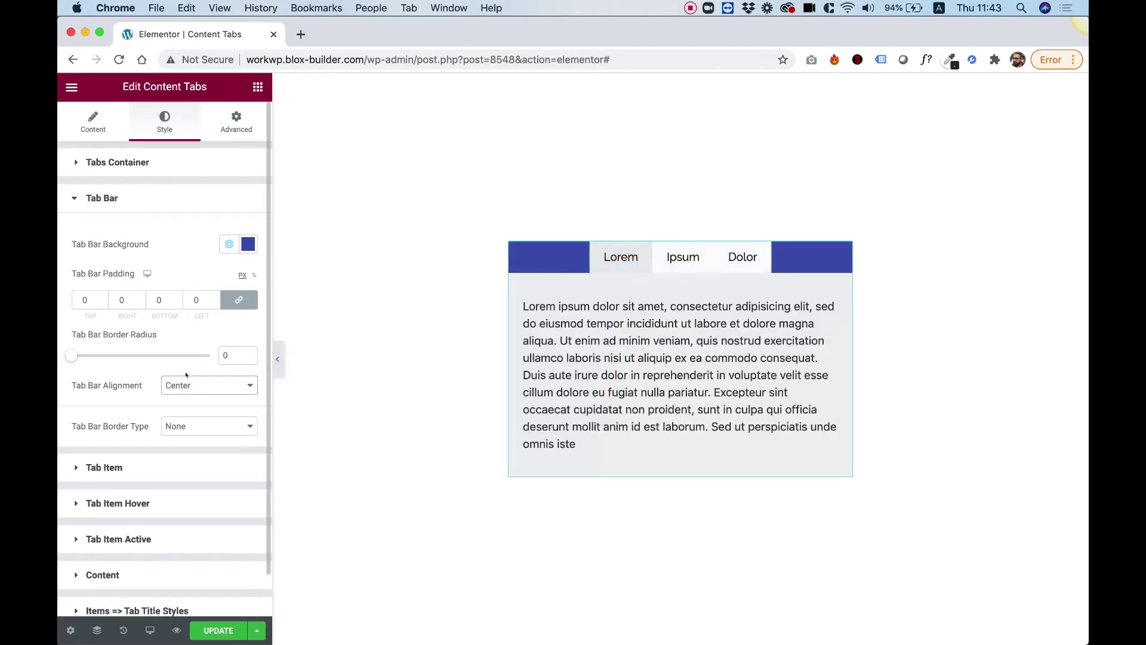
pyautogui.click(677, 258)
pyautogui.click(742, 257)
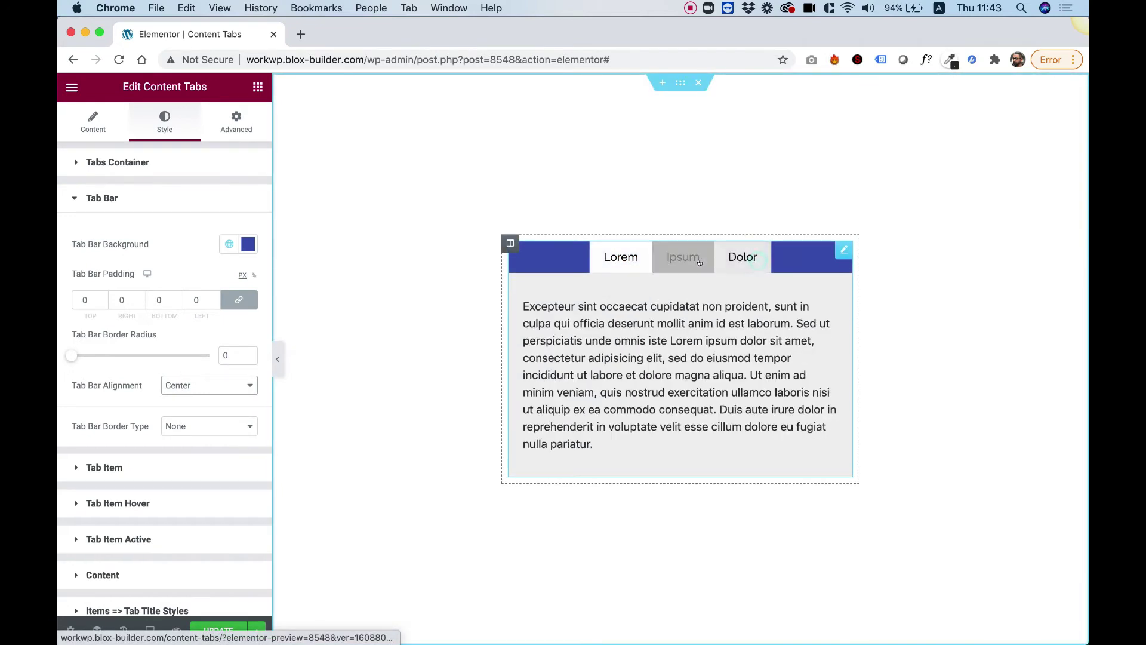
pyautogui.click(627, 264)
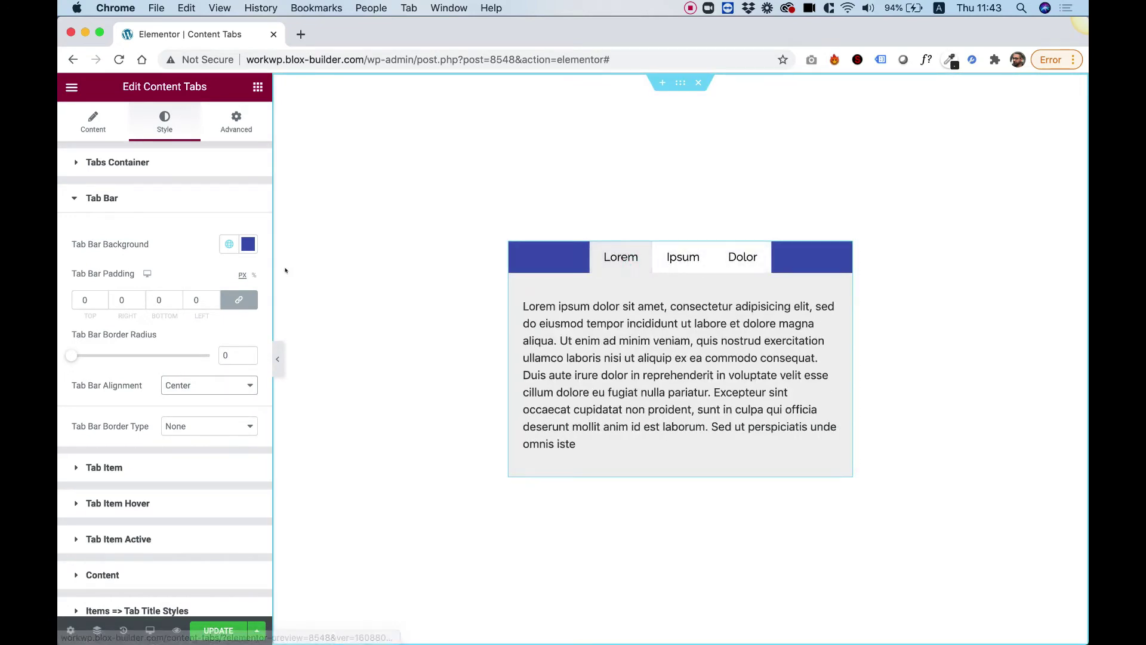
pyautogui.click(182, 388)
pyautogui.click(184, 397)
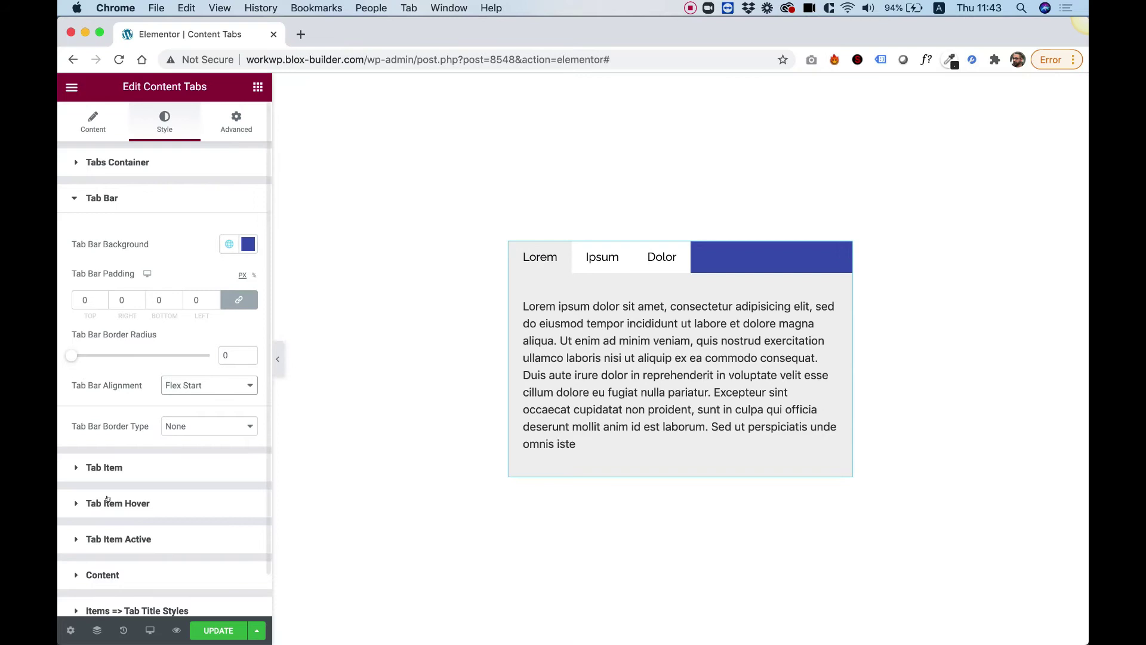
pyautogui.click(96, 469)
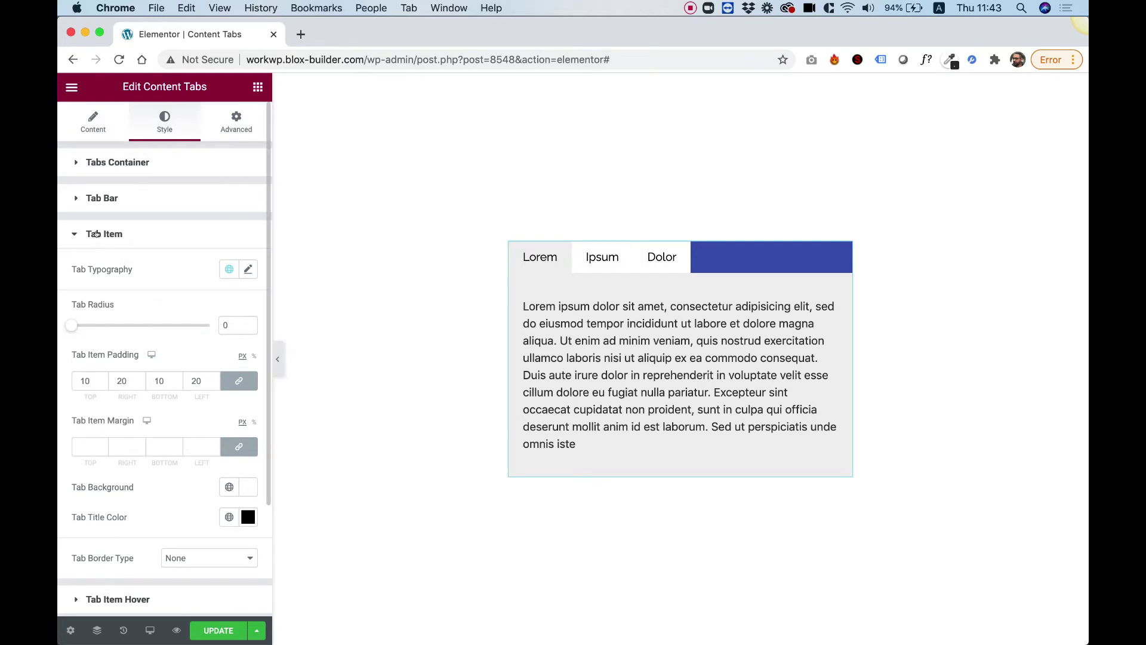
# Set the tab background to translucent black, #0000001A.
pyautogui.scroll(-2, 95, 234)
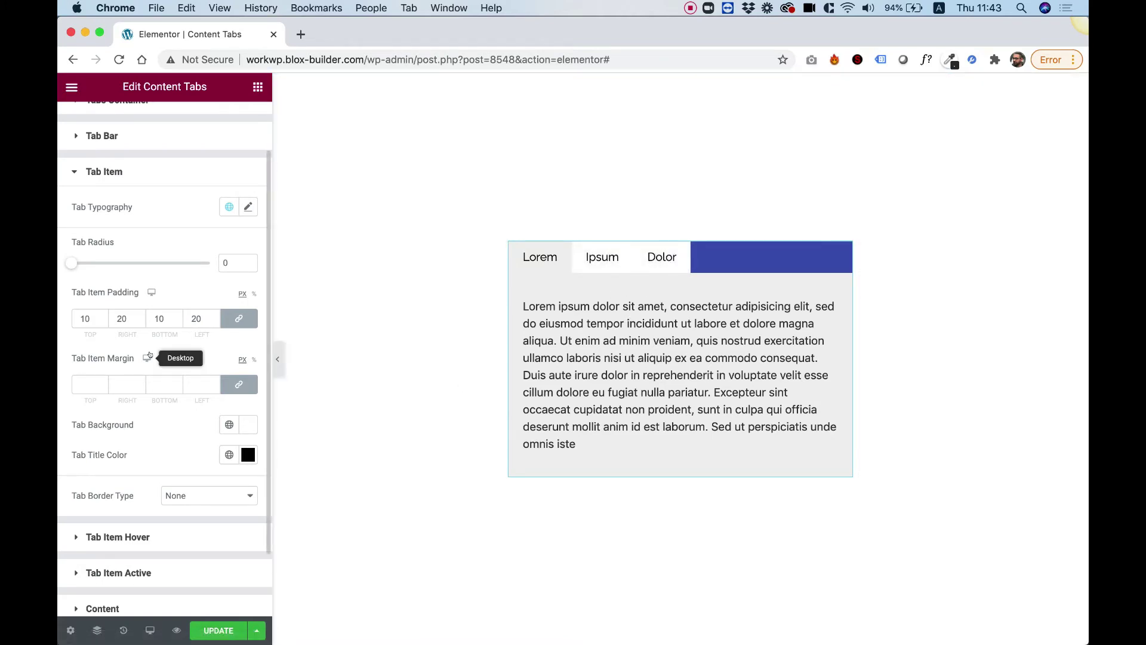
pyautogui.click(244, 425)
pyautogui.moveTo(141, 291); pyautogui.dragTo(58, 380)
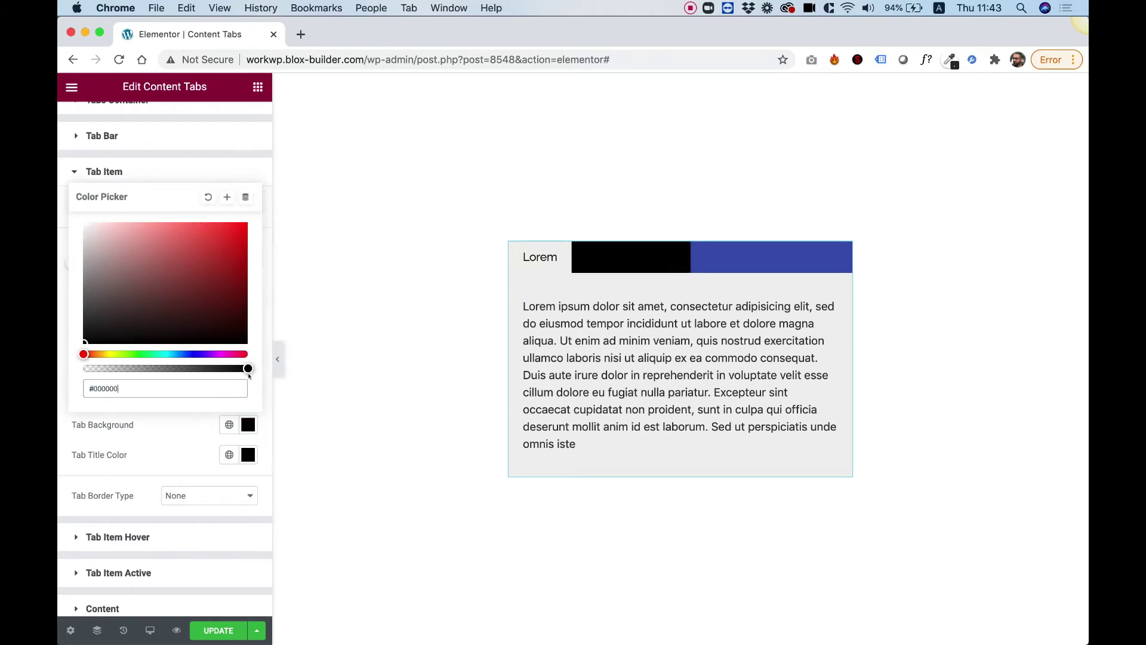
pyautogui.moveTo(247, 368); pyautogui.dragTo(94, 368)
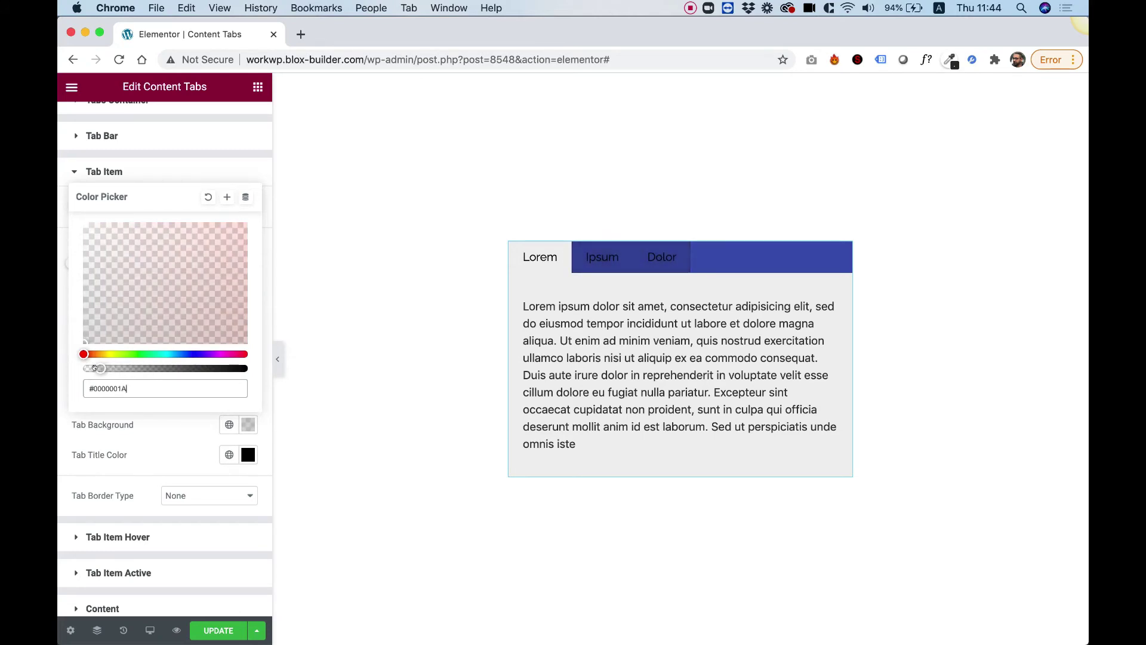
# Make the tab title colour white, #FFFFFF.
pyautogui.click(248, 424)
pyautogui.click(247, 455)
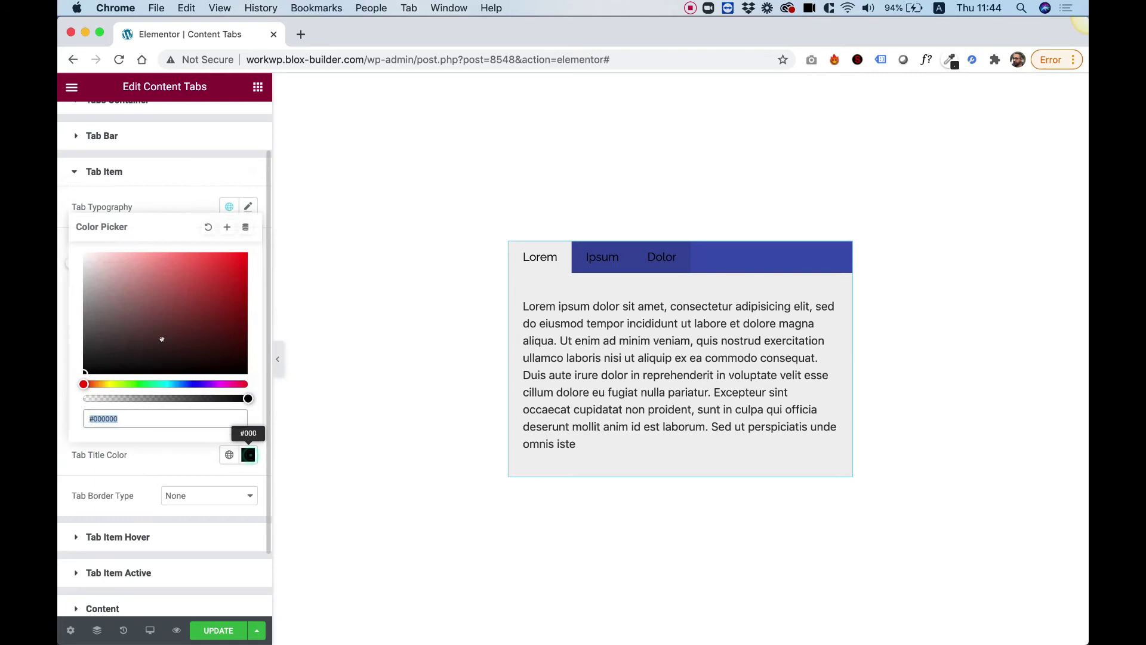
pyautogui.click(104, 291)
pyautogui.moveTo(70, 264); pyautogui.dragTo(58, 235)
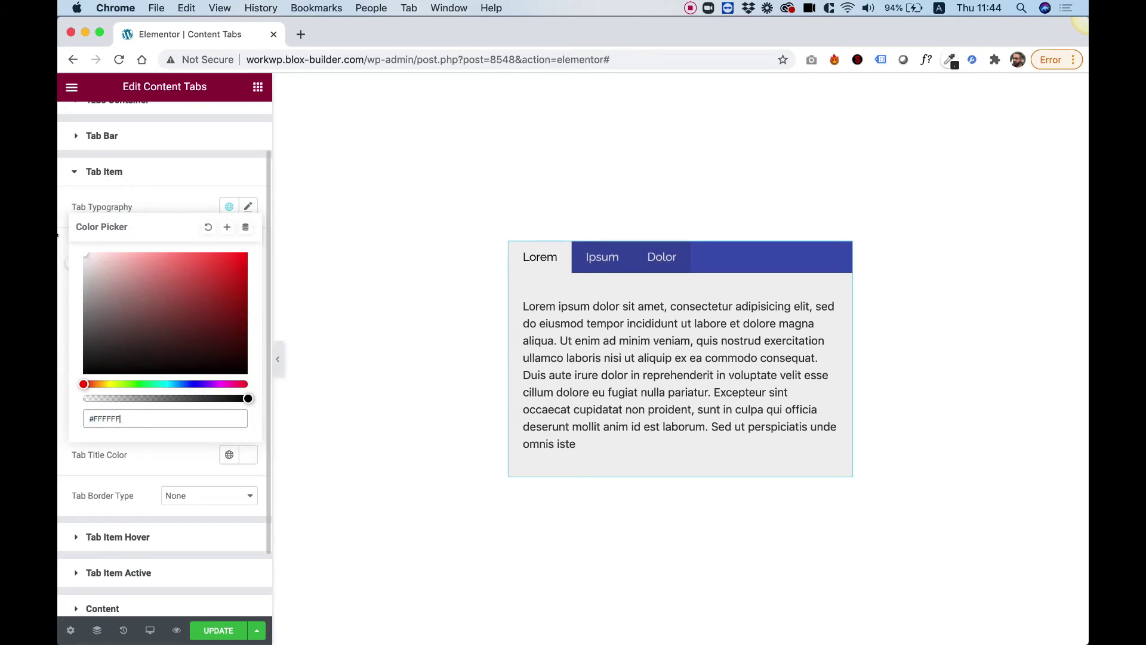
pyautogui.click(123, 183)
pyautogui.click(157, 194)
pyautogui.click(125, 192)
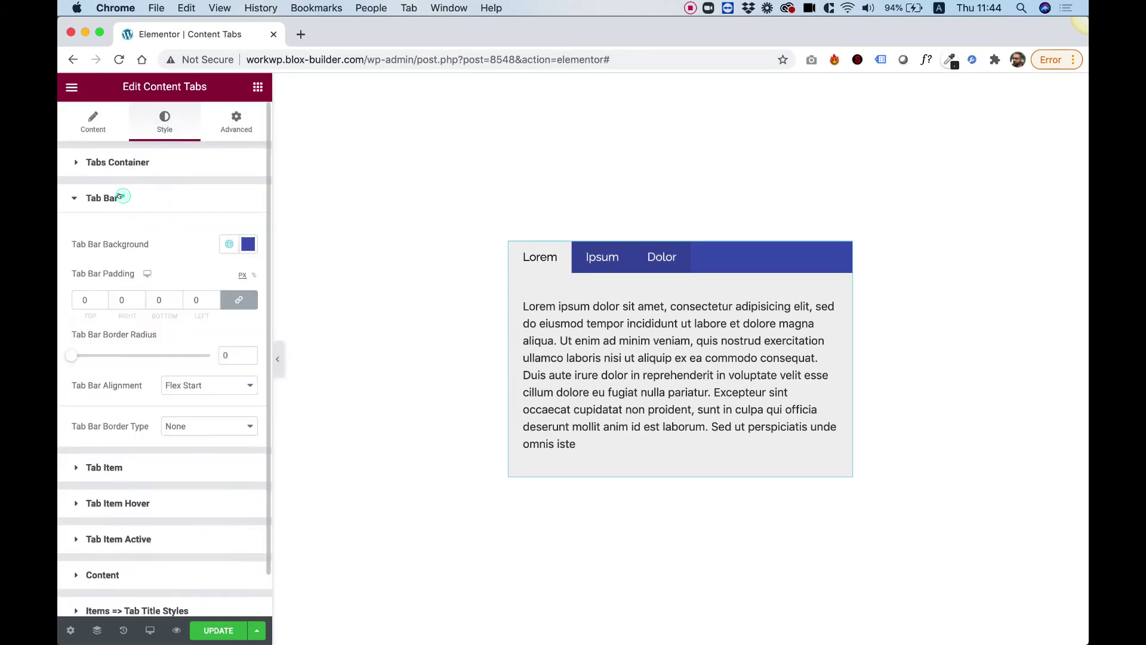
# Change Tab Item Padding top to 20, so all four sides become 20 px.
pyautogui.click(95, 464)
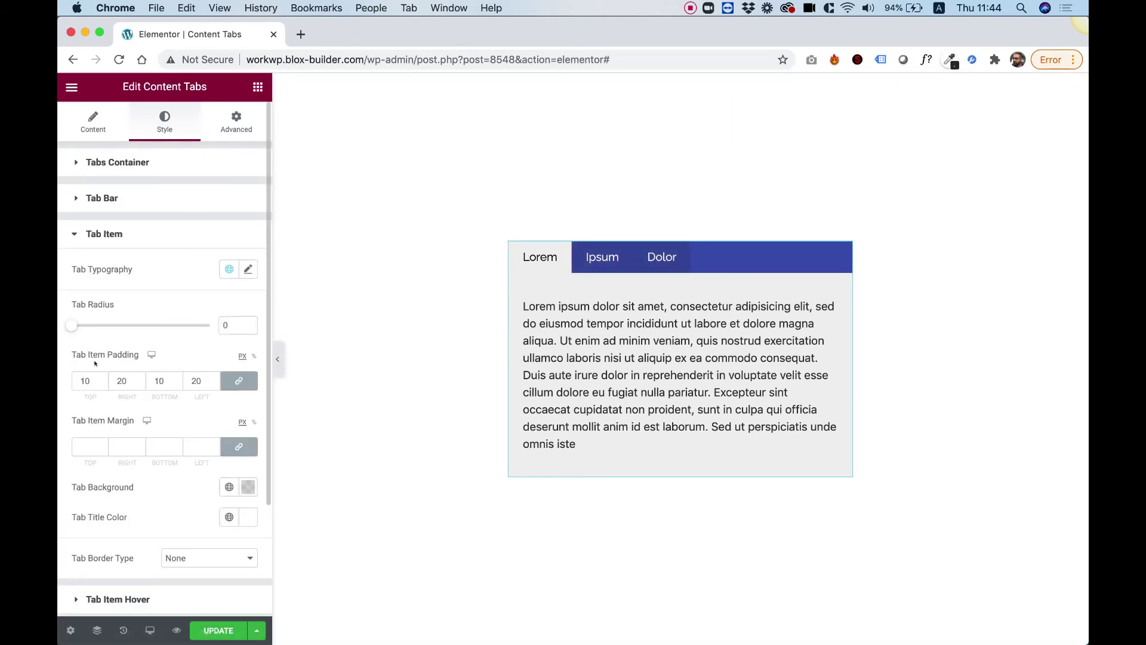
pyautogui.doubleClick(83, 380)
pyautogui.write('20')
pyautogui.click(602, 265)
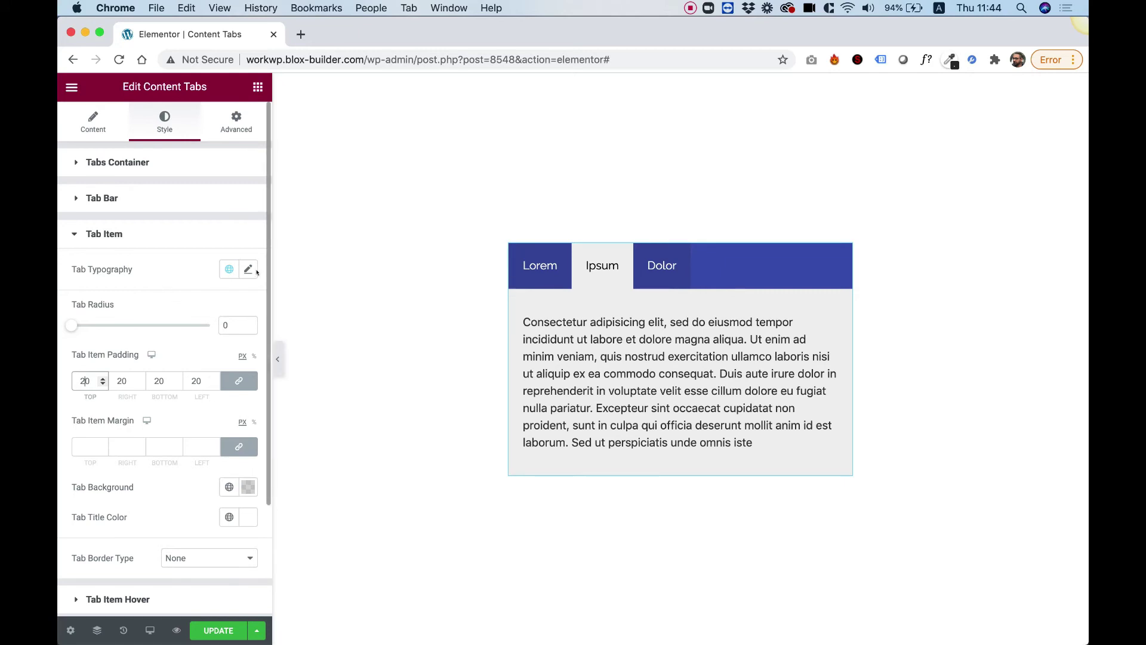
pyautogui.click(115, 233)
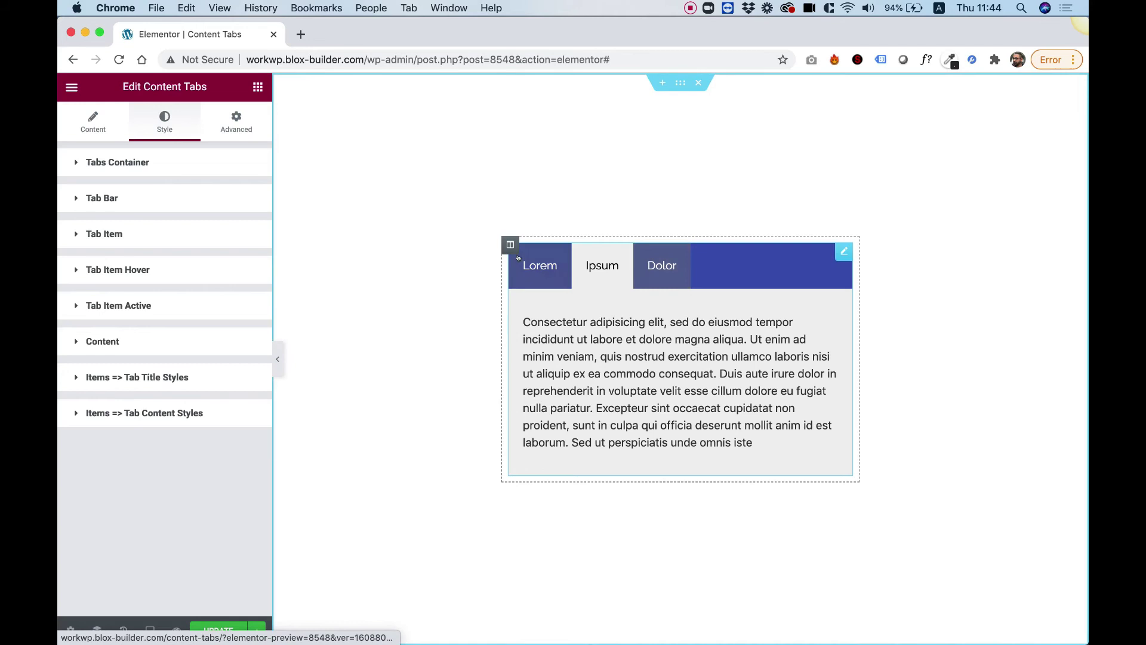
# Set Tab Hover Background to black #000000 and check it across the tabs.
pyautogui.click(117, 269)
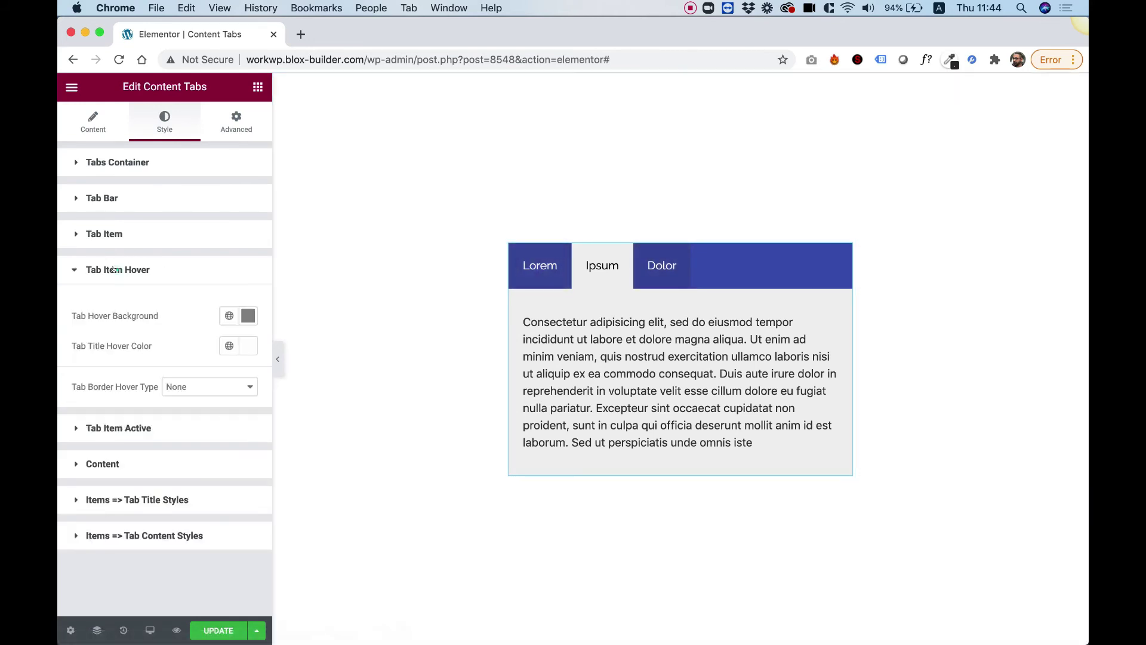
pyautogui.click(246, 315)
pyautogui.moveTo(103, 430); pyautogui.dragTo(87, 490)
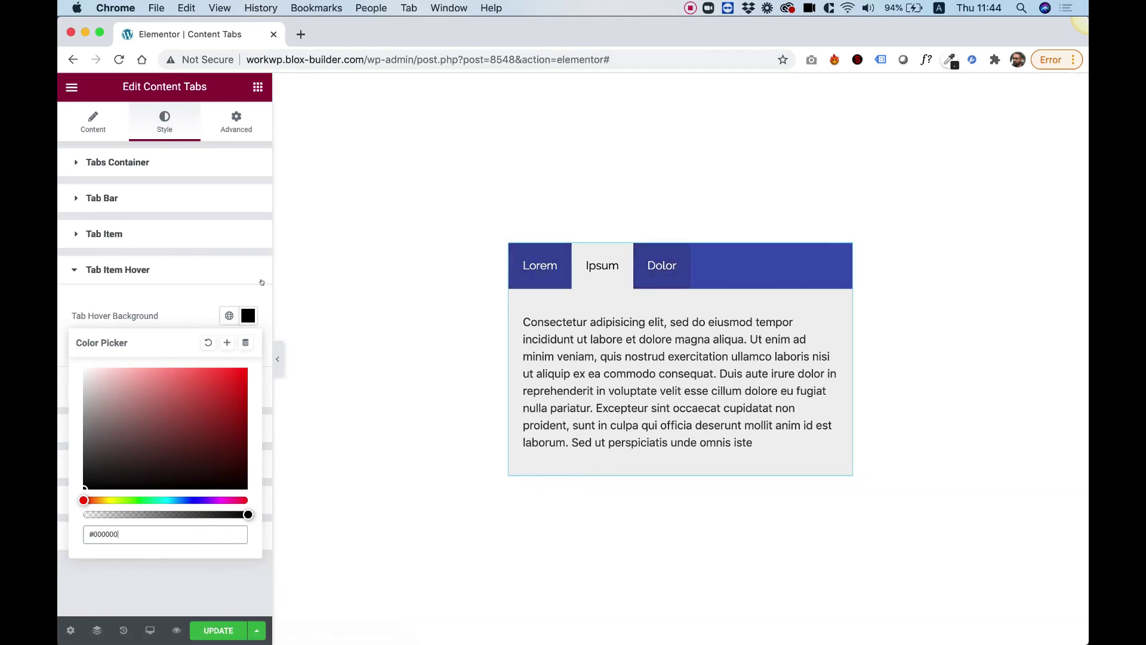
pyautogui.click(538, 266)
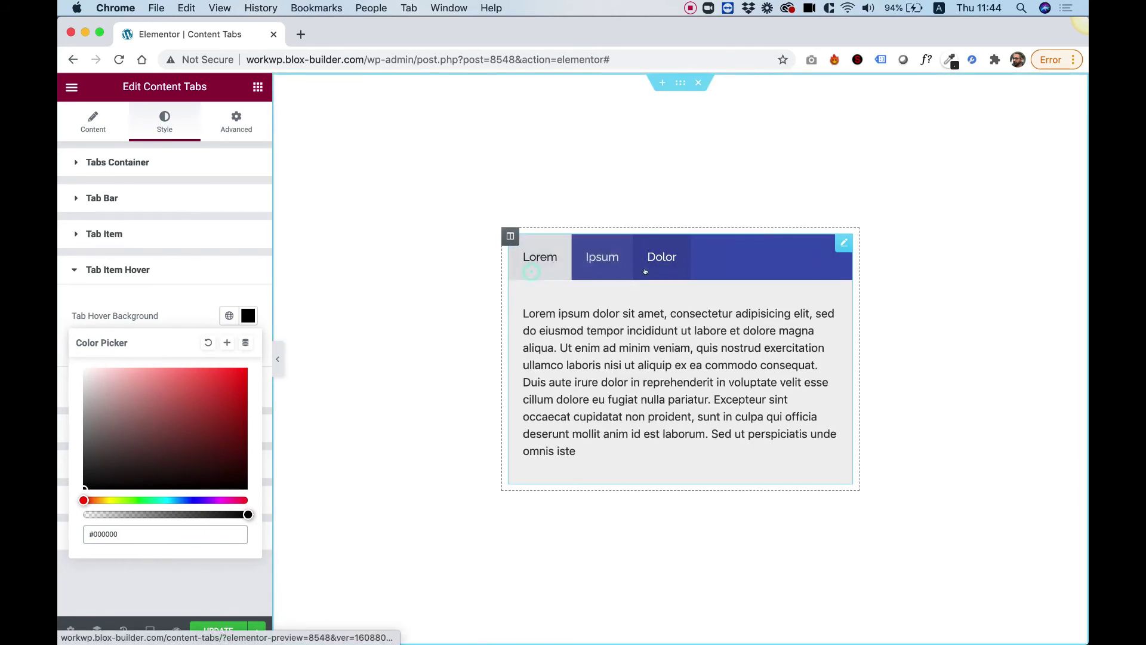
pyautogui.click(603, 265)
pyautogui.click(662, 265)
pyautogui.click(602, 265)
pyautogui.click(540, 265)
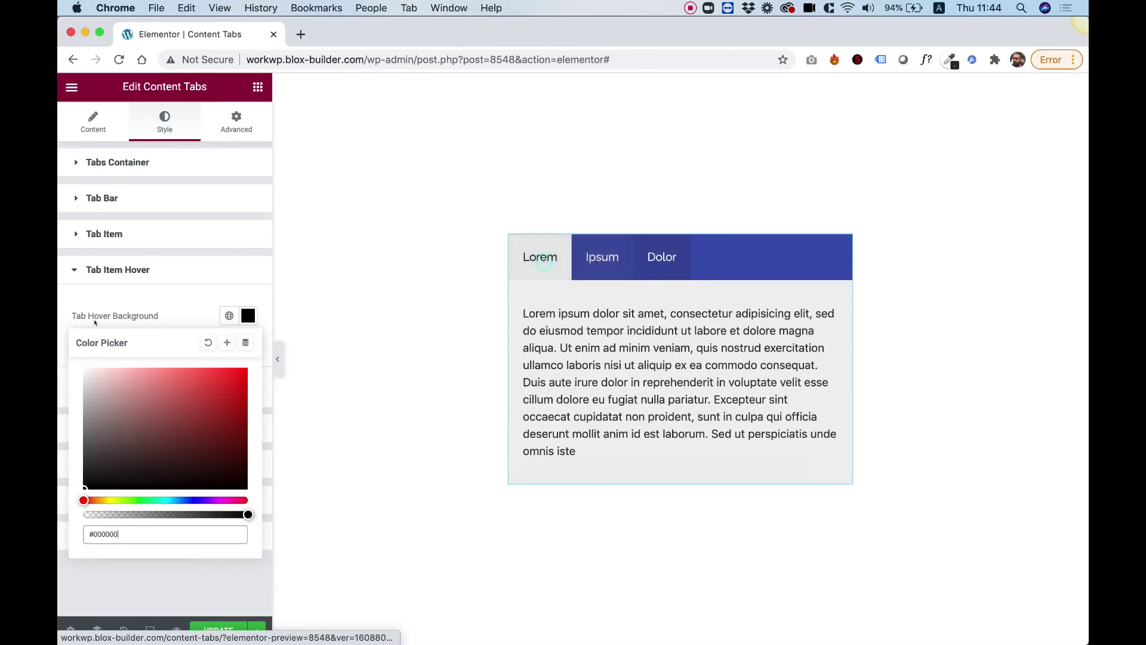
pyautogui.click(95, 263)
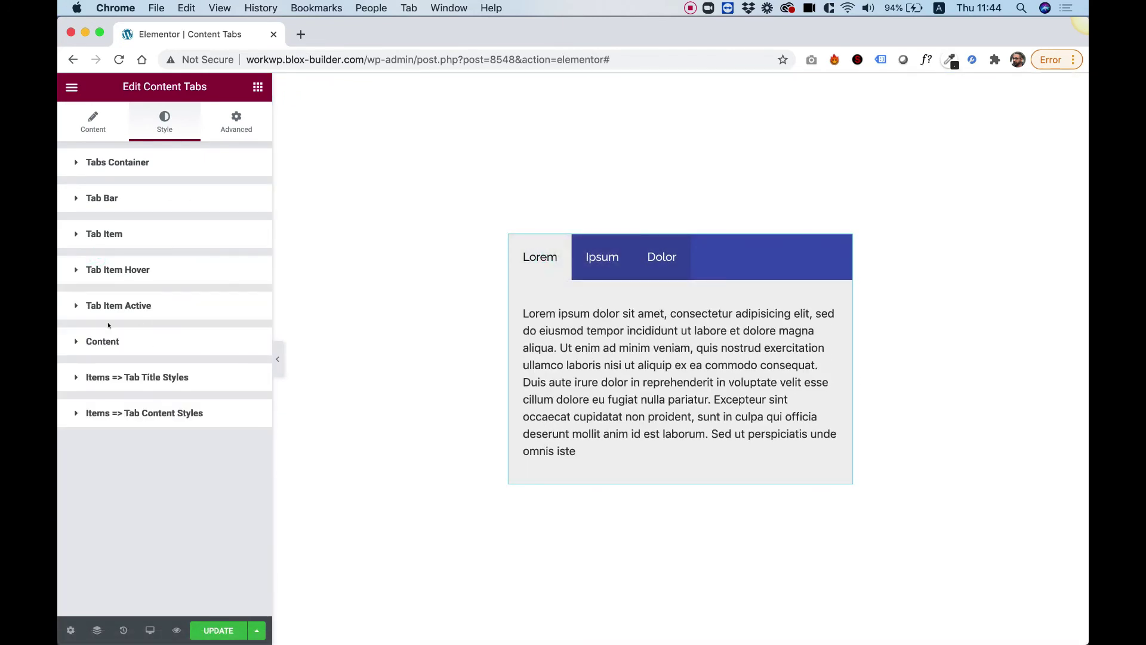
# Set Content Padding to 43 px on all sides and Tabs and Content Spacing to 24.
pyautogui.click(122, 342)
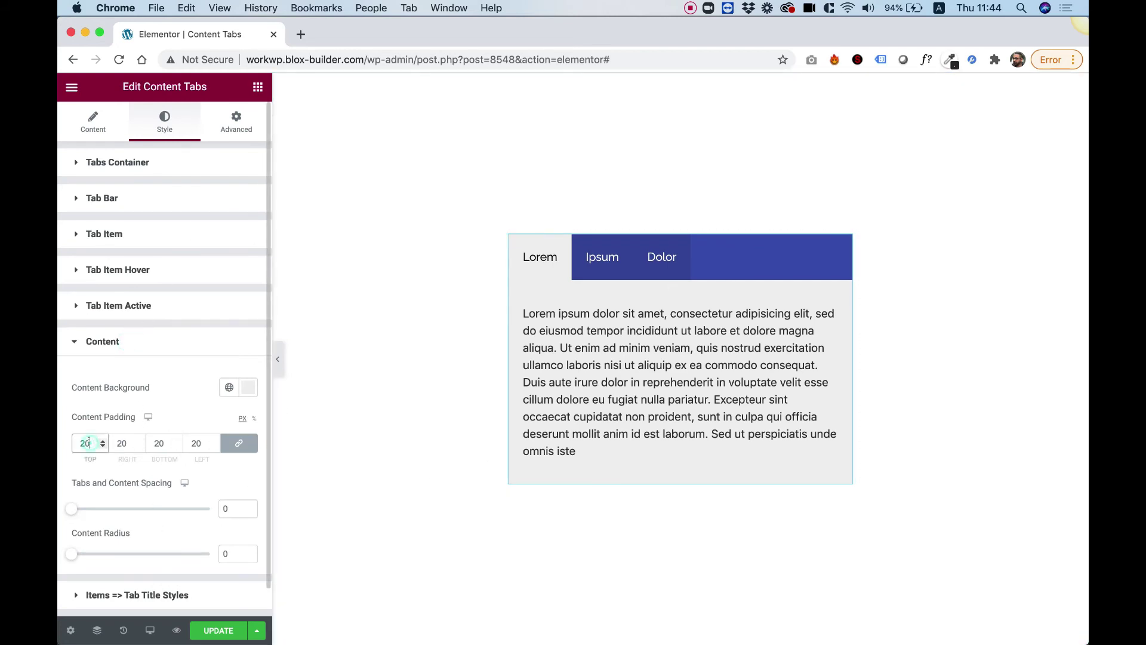
pyautogui.press('Up')
pyautogui.press('Up')
pyautogui.press('Up')
pyautogui.press('Up')
pyautogui.press('Up')
pyautogui.press('Up')
pyautogui.press('Up')
pyautogui.press('Up')
pyautogui.press('Up')
pyautogui.press('Up')
pyautogui.press('Up')
pyautogui.press('Up')
pyautogui.press('Up')
pyautogui.press('Up')
pyautogui.press('Up')
pyautogui.press('Up')
pyautogui.press('Up')
pyautogui.press('Up')
pyautogui.press('Up')
pyautogui.press('Up')
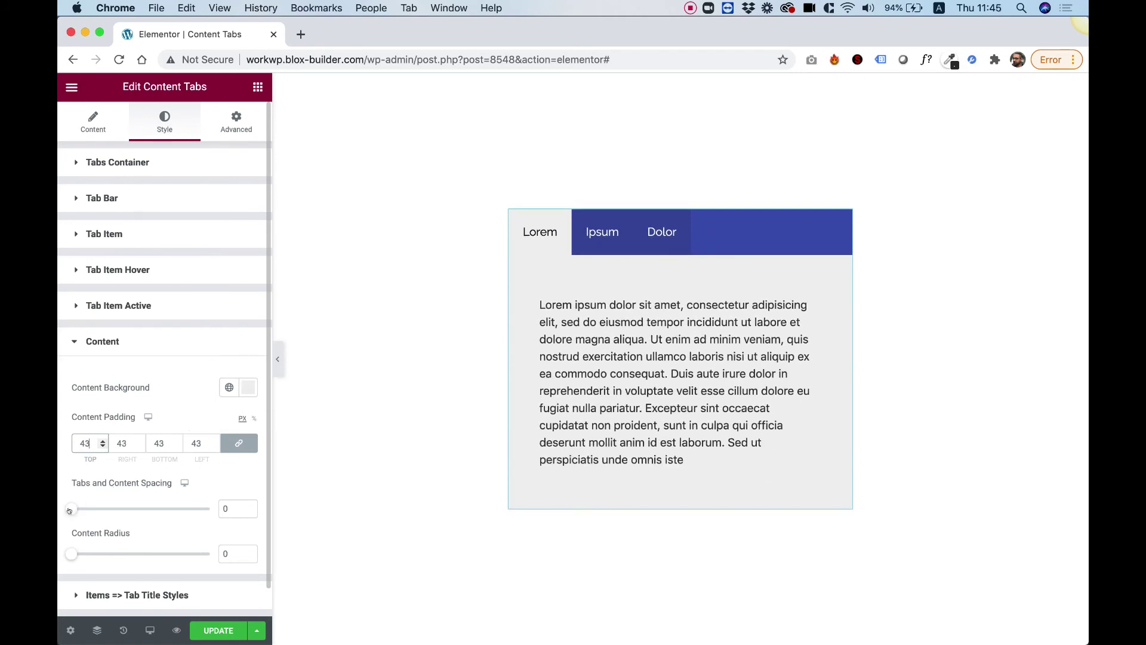
pyautogui.moveTo(70, 511); pyautogui.dragTo(105, 509)
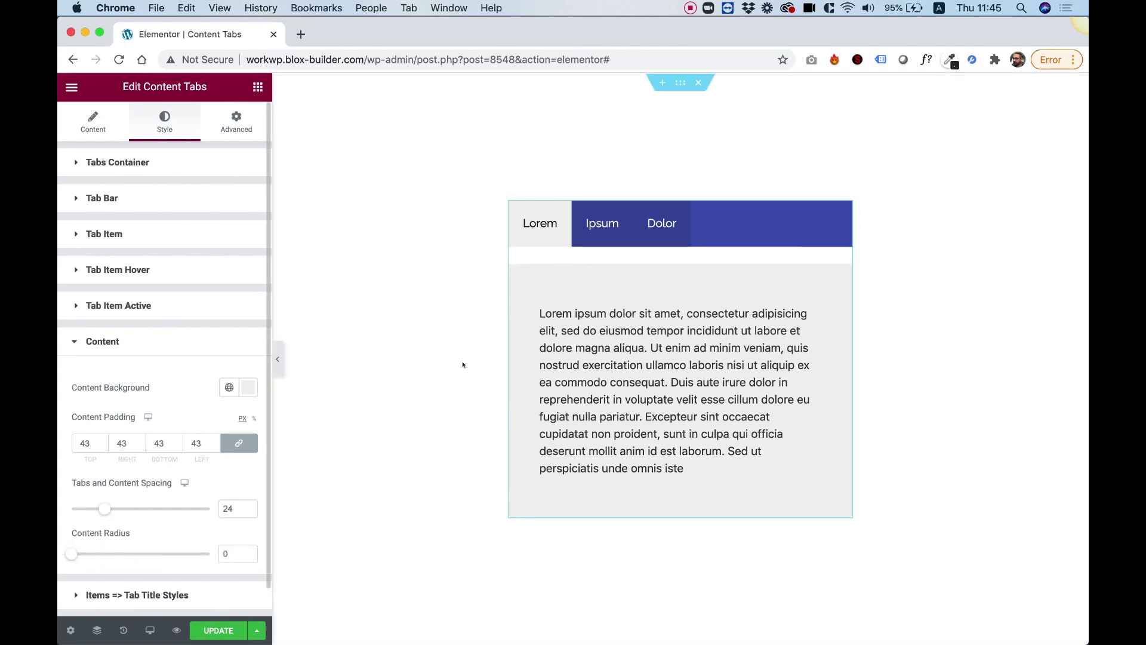
pyautogui.click(599, 232)
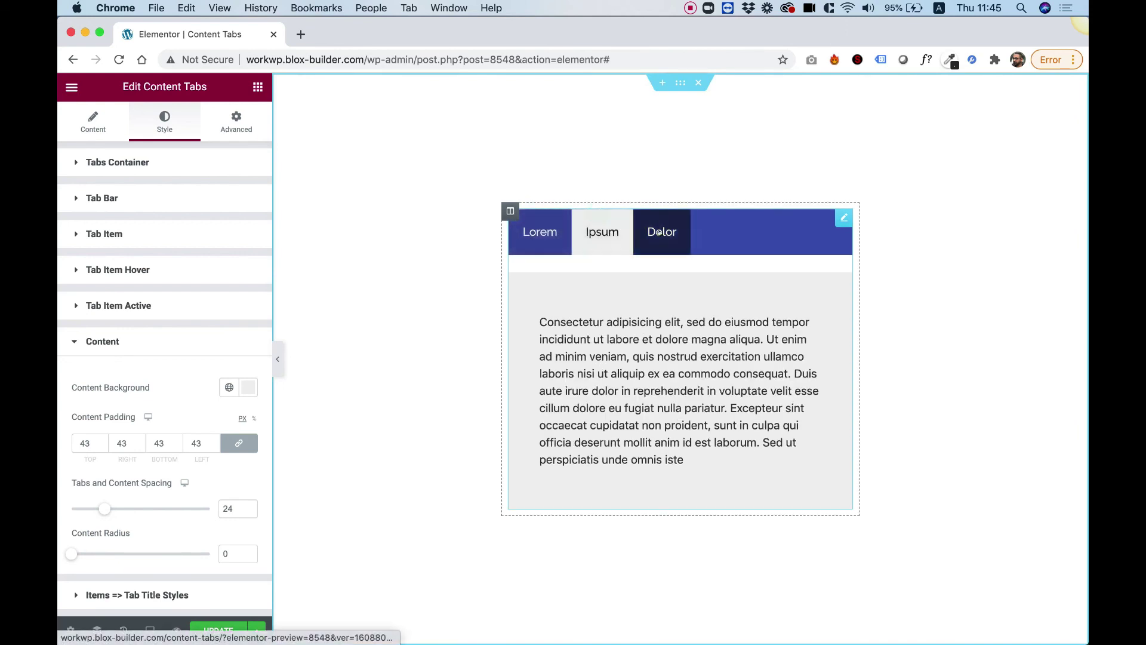
pyautogui.click(659, 232)
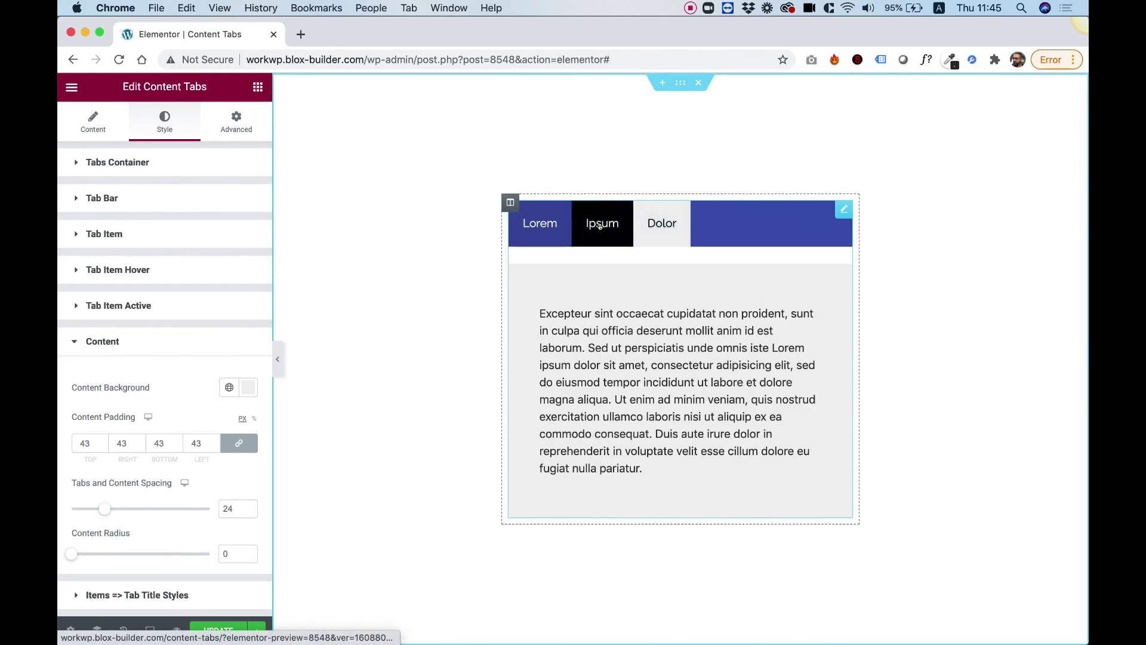